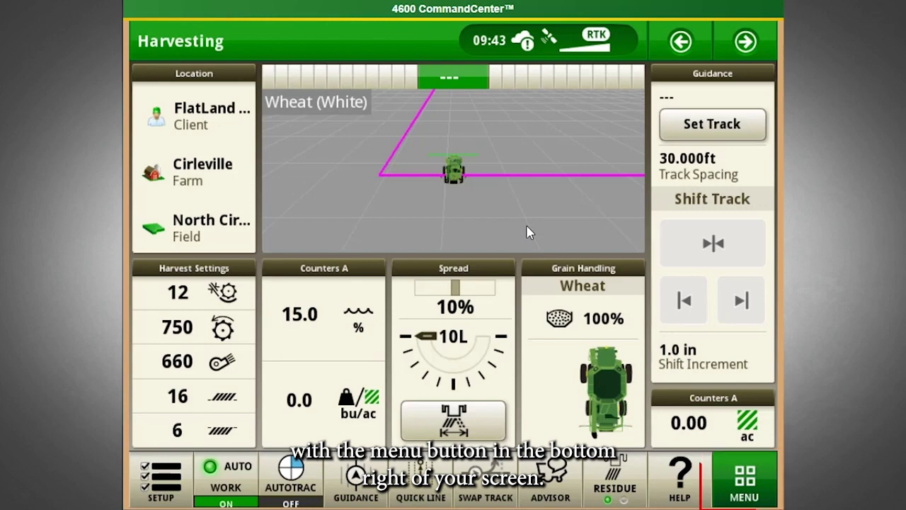
Open the Flags app from the main menu's Applications list
click(740, 476)
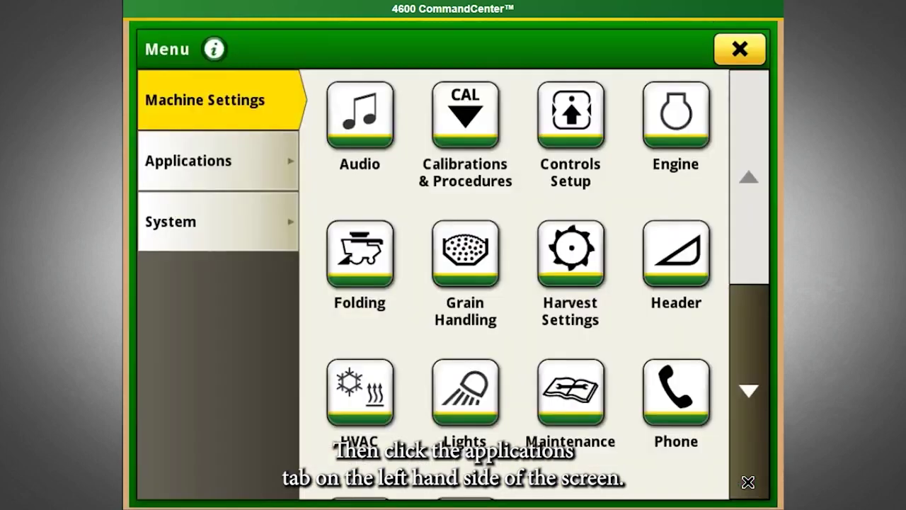
click(238, 177)
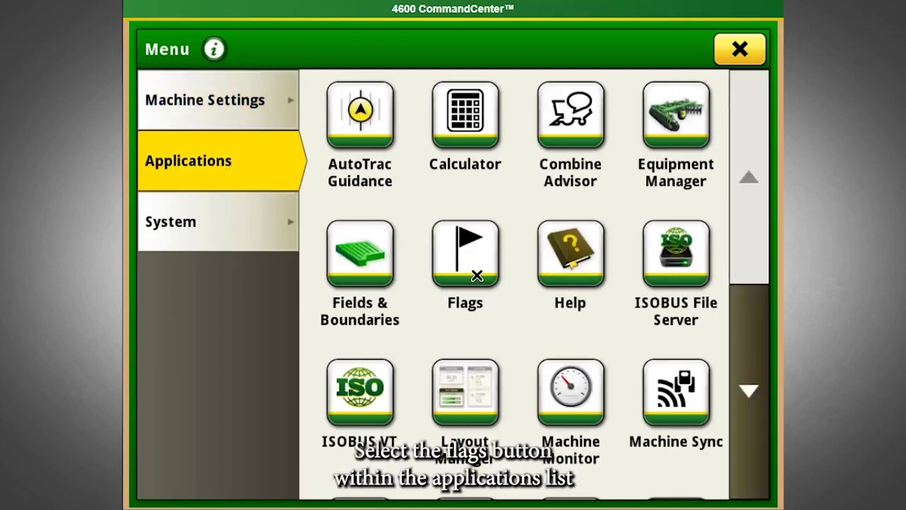
click(465, 254)
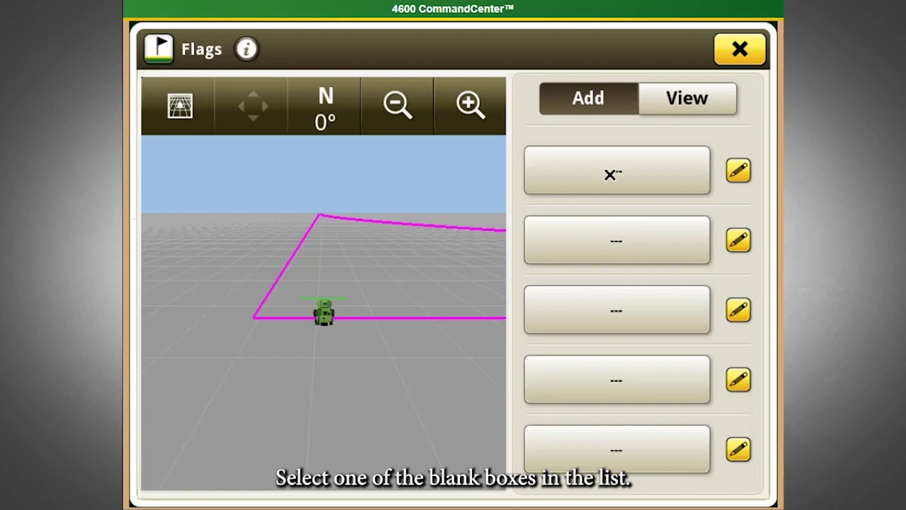
Create a new 'Tile Riser' category in a blank slot and save it as a point flag
click(610, 174)
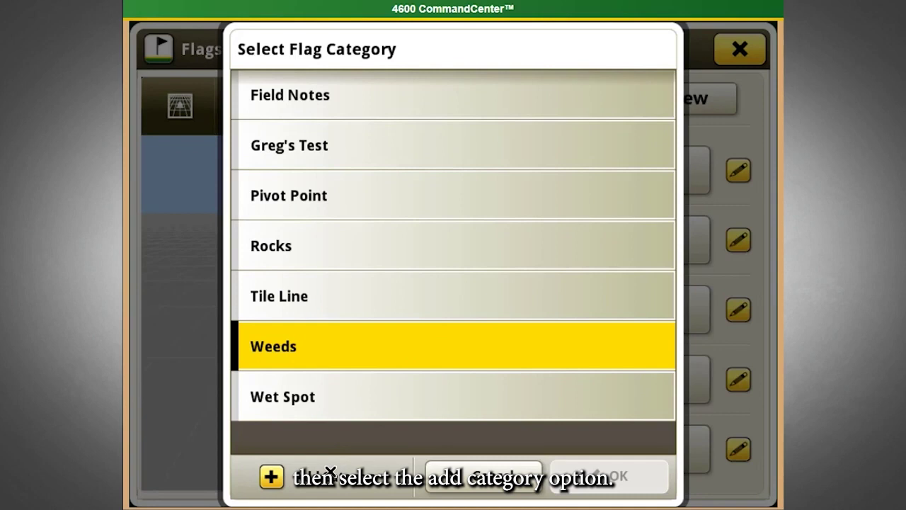
click(330, 471)
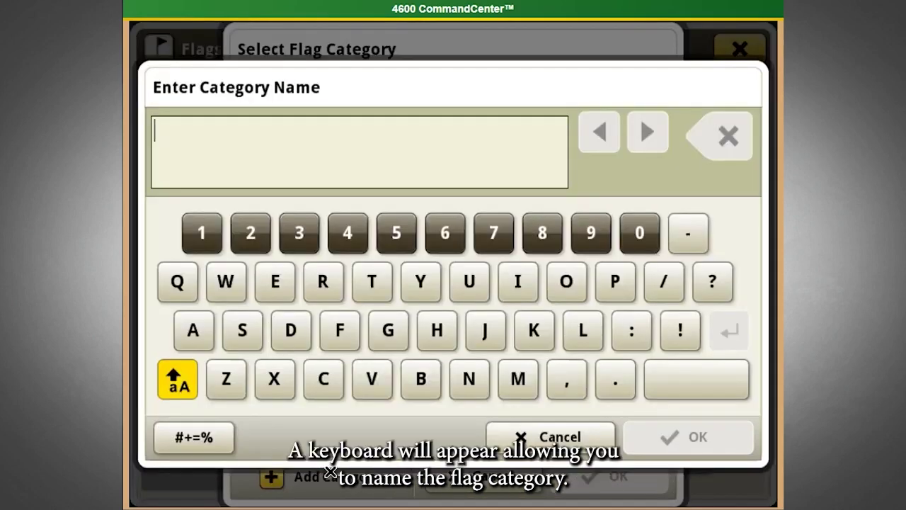
text(Tile)
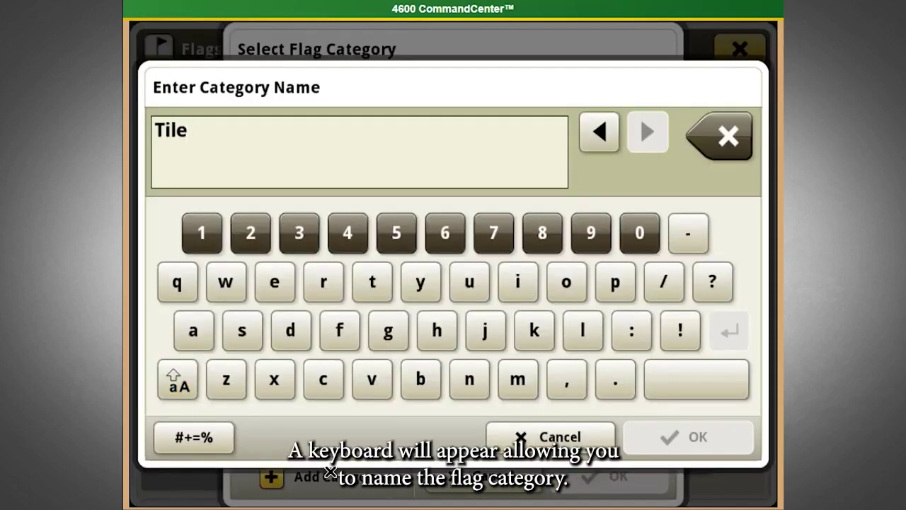
text( Riser)
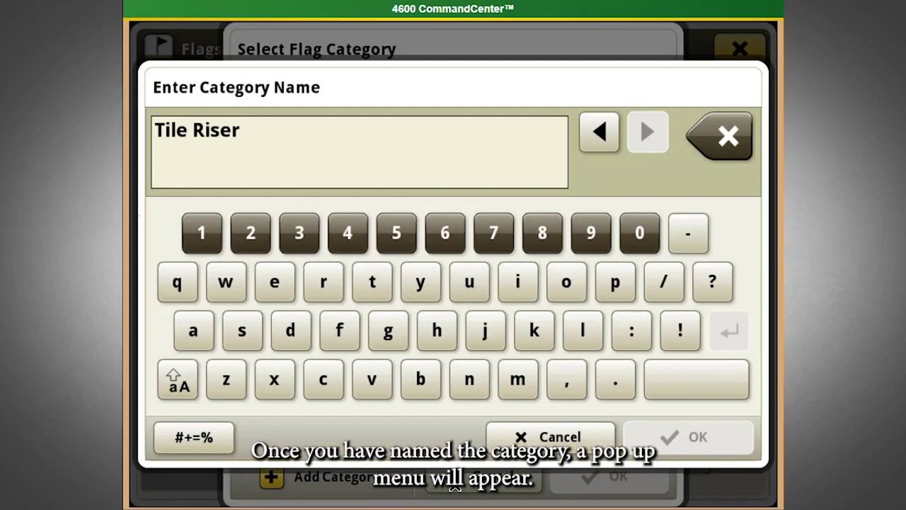
click(682, 438)
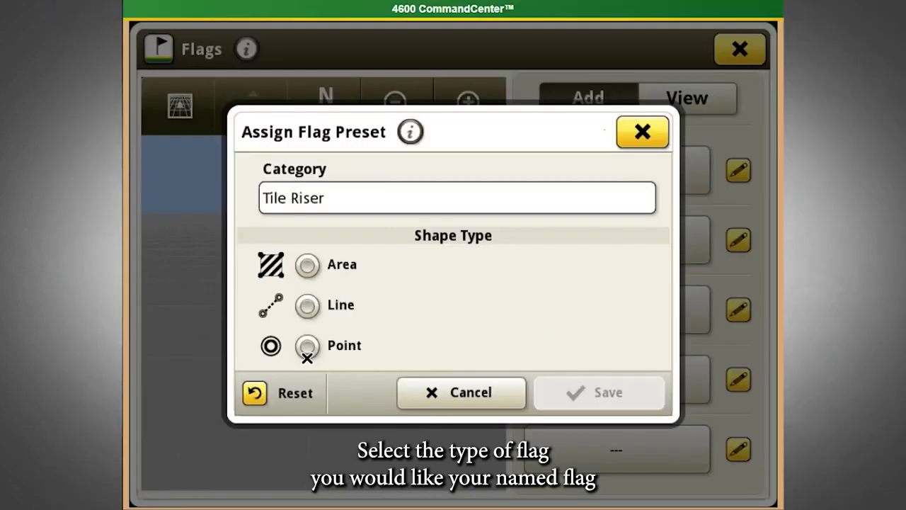
click(362, 334)
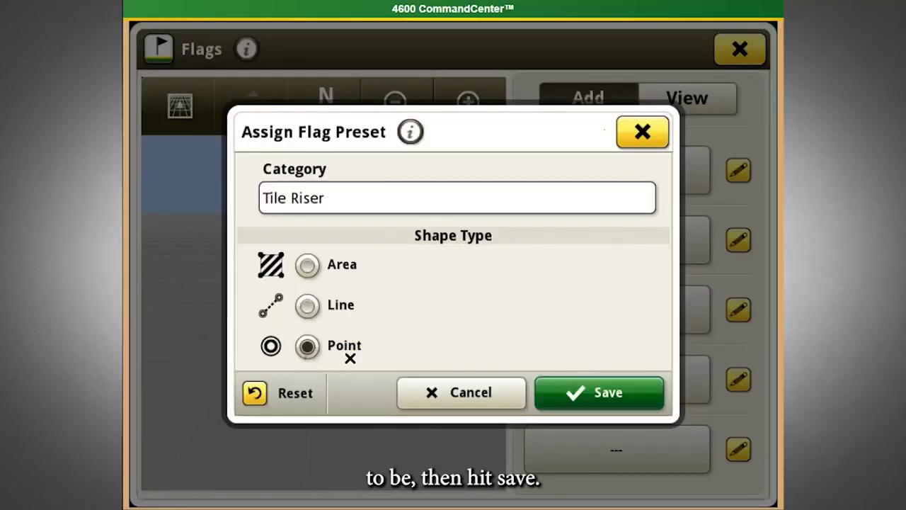
click(566, 392)
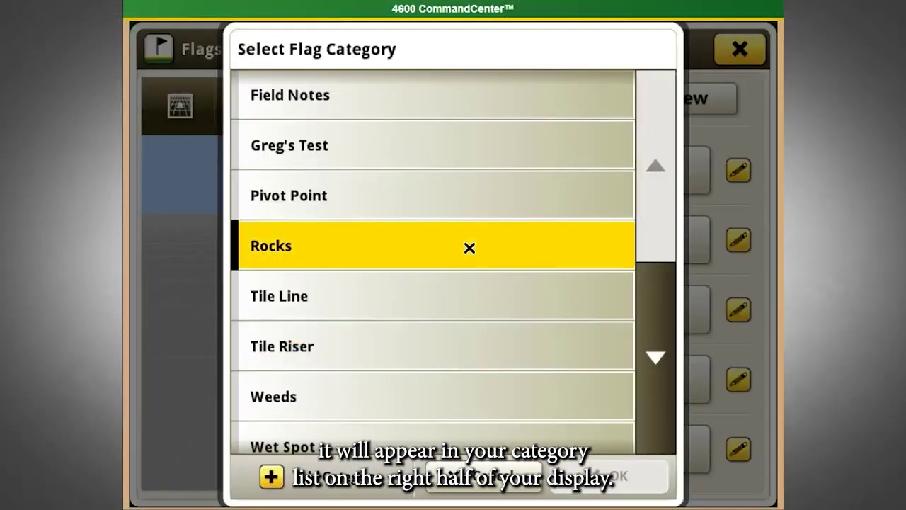
Add Rocks as a point flag and Weeds as an area flag in the next two slots
click(469, 248)
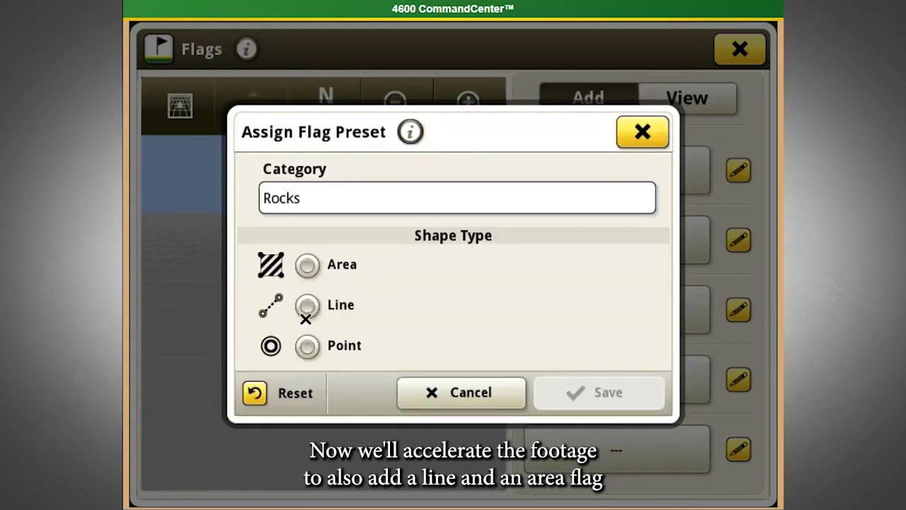
click(309, 345)
click(571, 393)
click(601, 318)
click(392, 398)
click(307, 263)
click(599, 391)
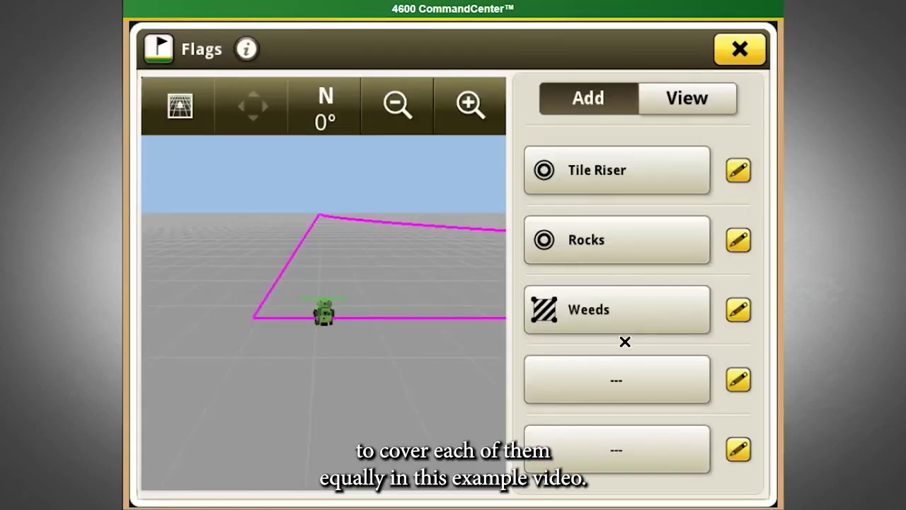
Assign Tile Line to the fourth slot and save it as a line flag
click(616, 376)
click(477, 297)
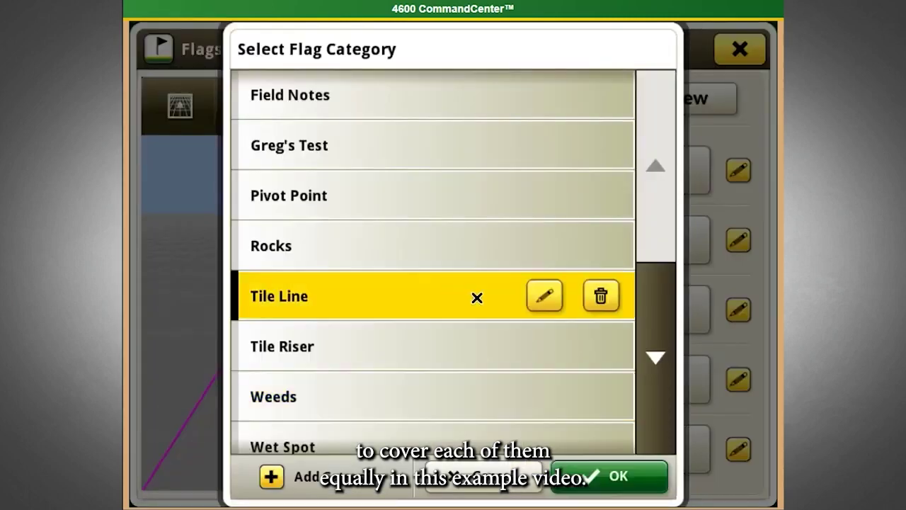
click(543, 297)
click(672, 437)
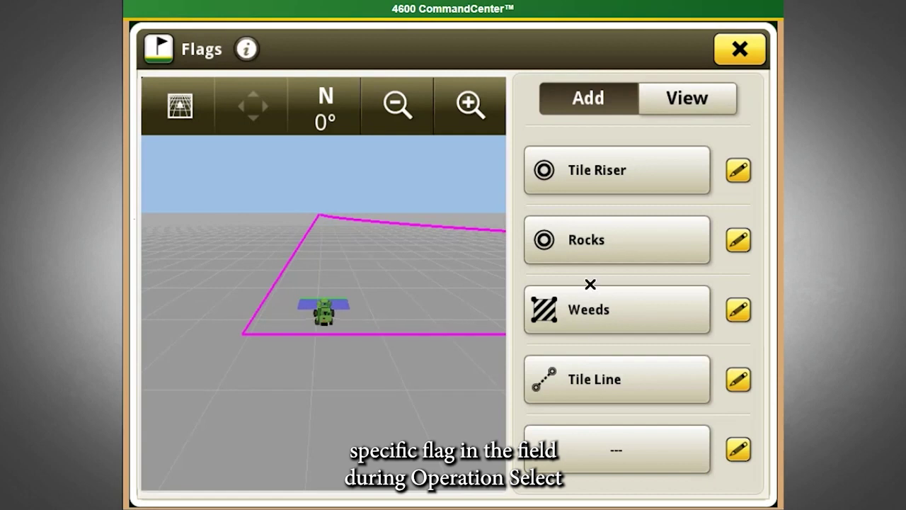
Drop a Tile Riser point flag, then record a Weeds area and a Tile Line along the pass
click(599, 176)
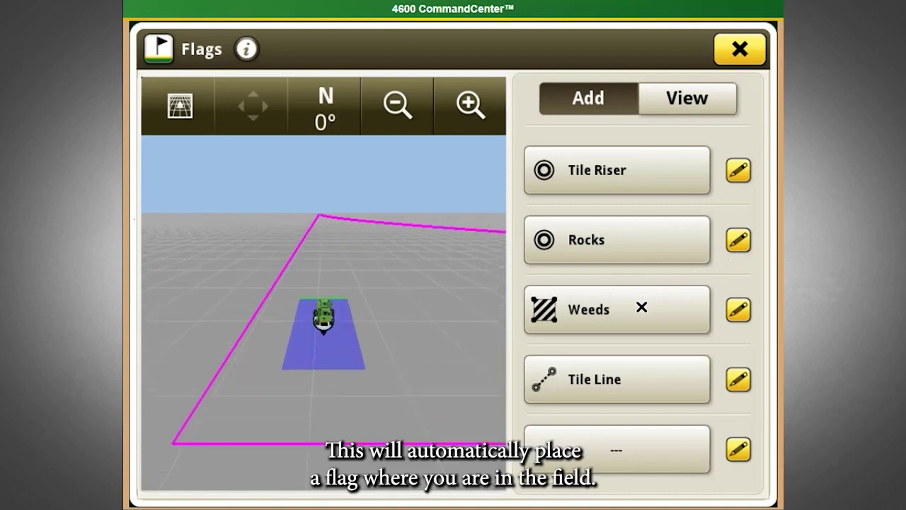
click(633, 309)
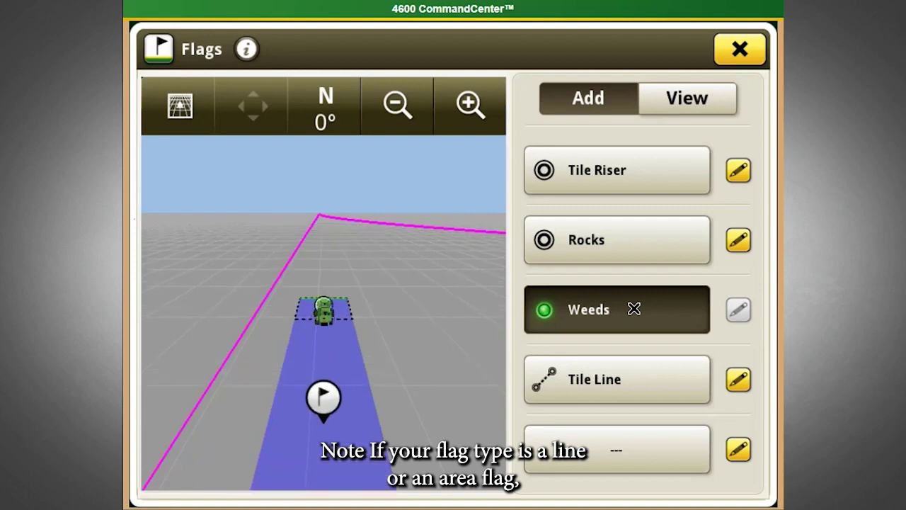
click(634, 309)
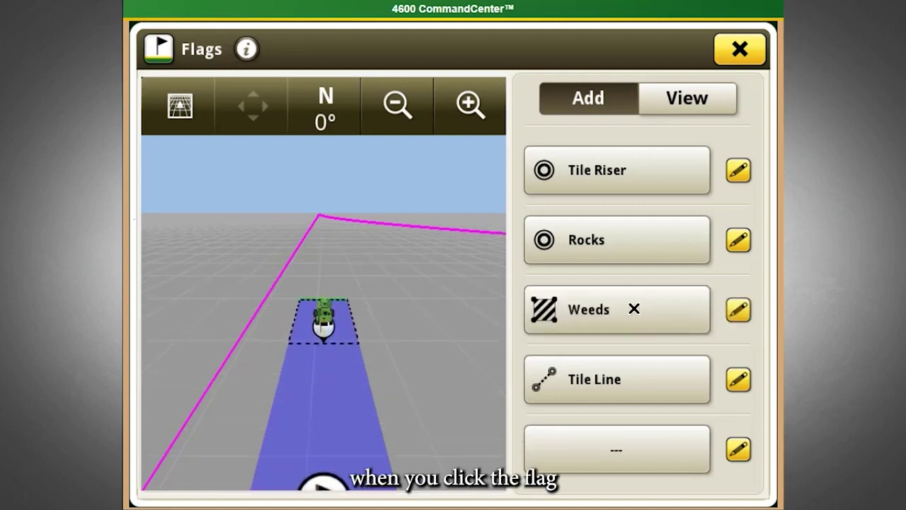
click(612, 379)
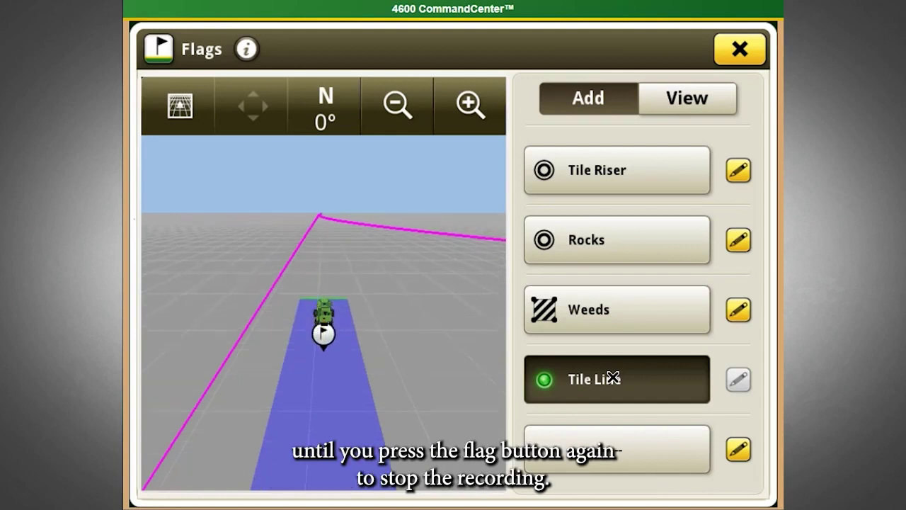
click(613, 378)
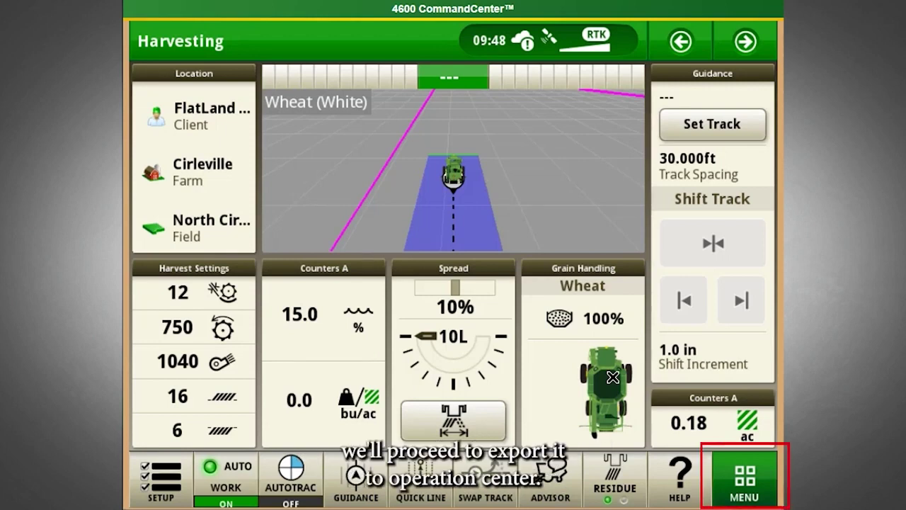
Go to System > File Manager and display its Export options
click(736, 471)
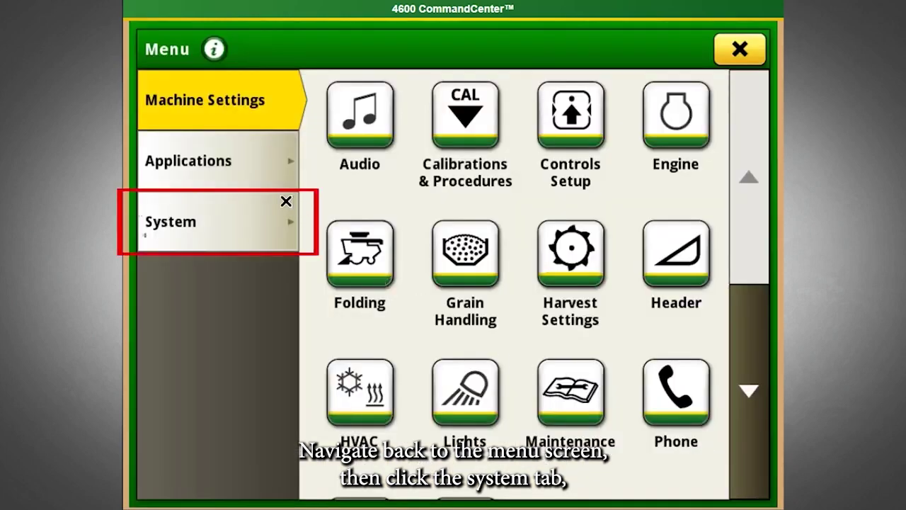
click(260, 201)
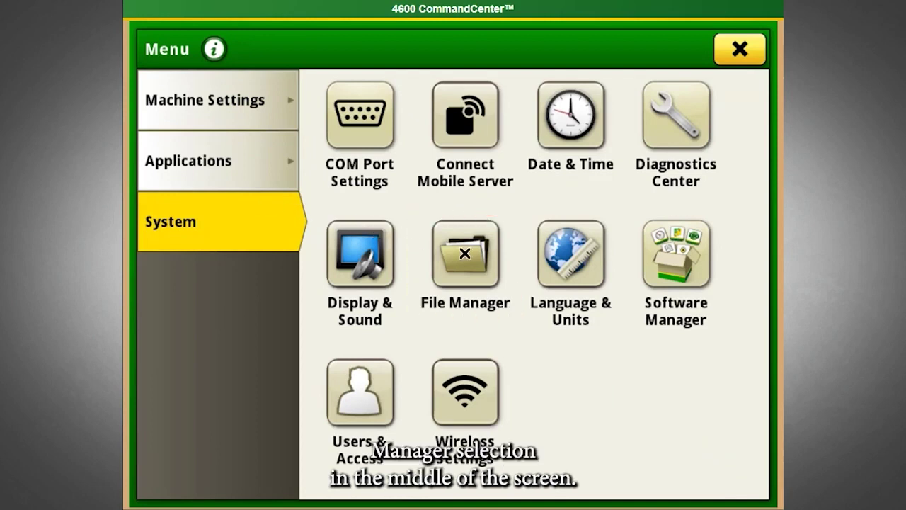
click(465, 253)
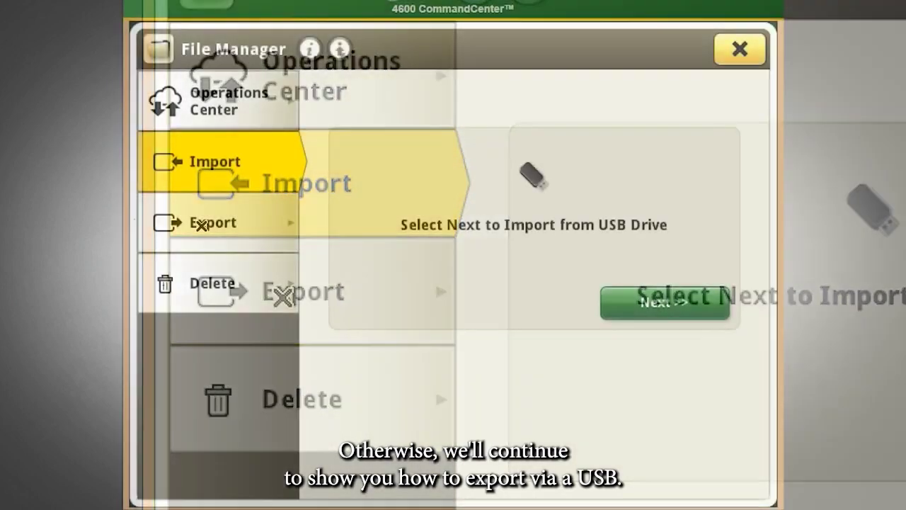
click(284, 296)
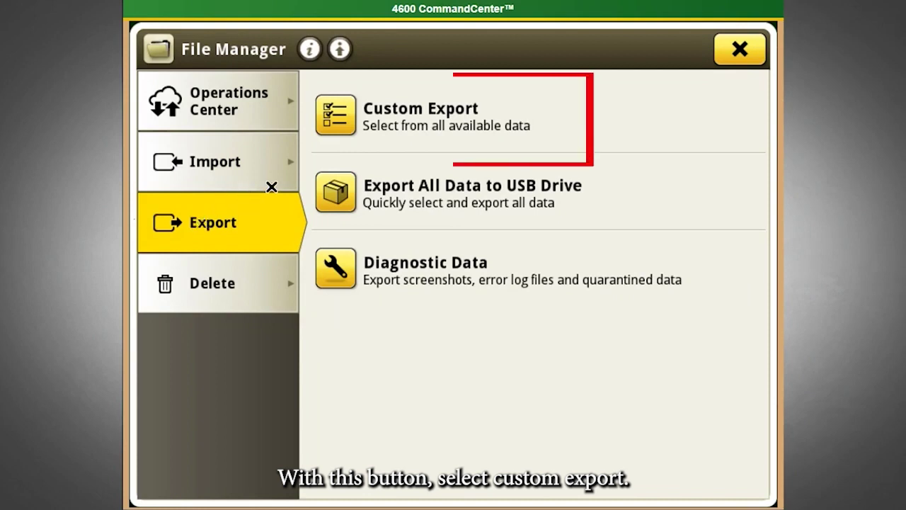
Start a Custom Export to the USB drive limited to the North Circle field
click(420, 116)
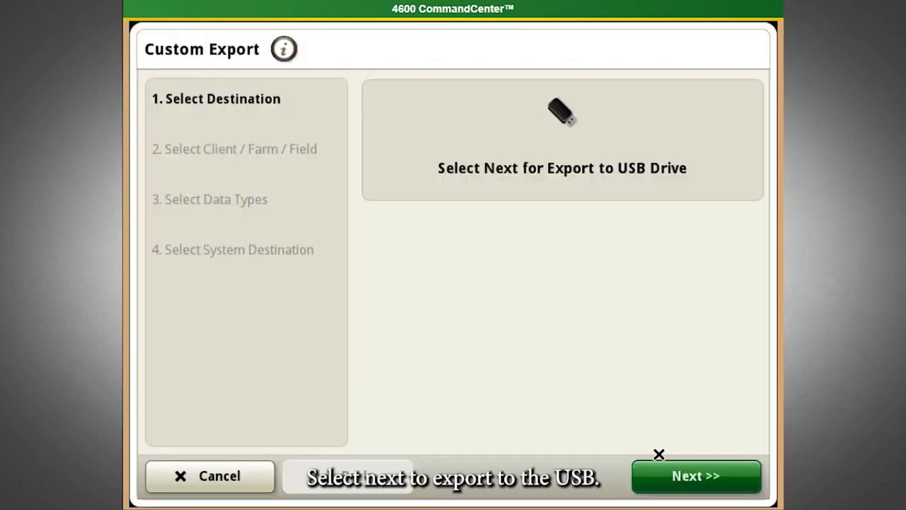
click(689, 478)
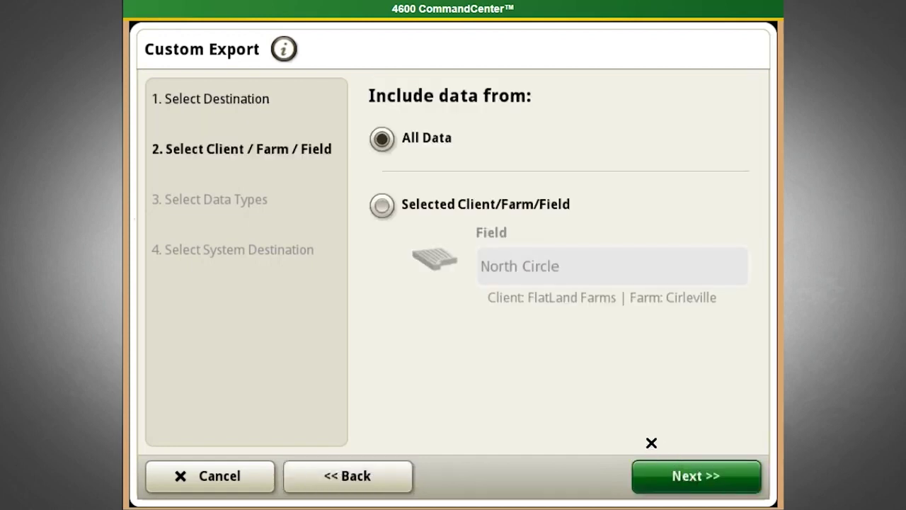
click(383, 206)
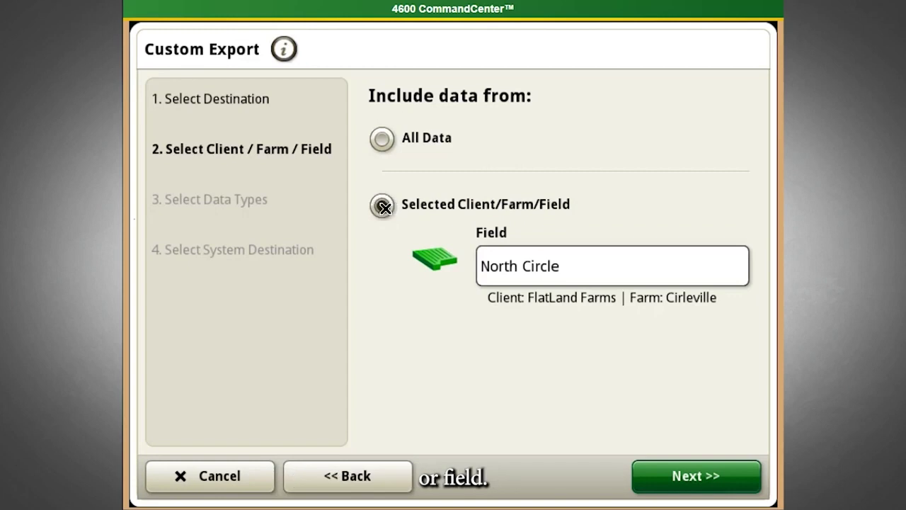
click(679, 477)
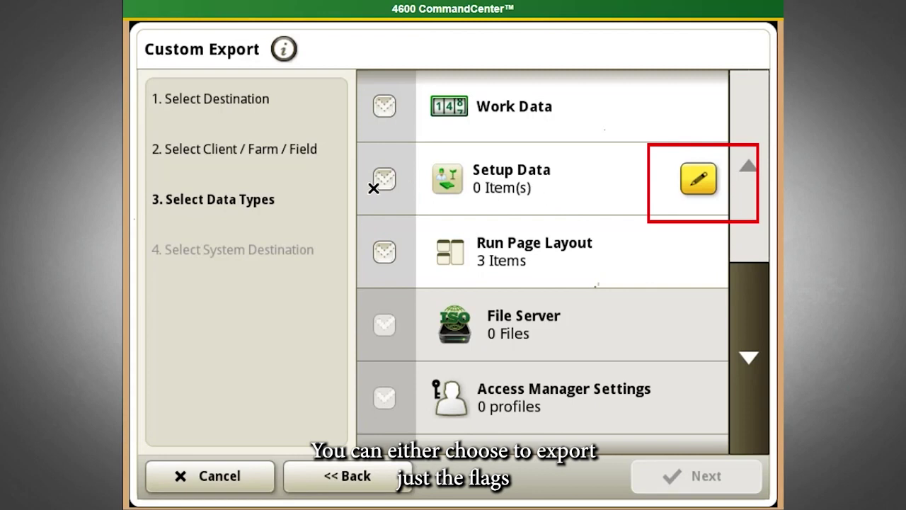
Include all Setup Data and export it for Current Systems
click(699, 180)
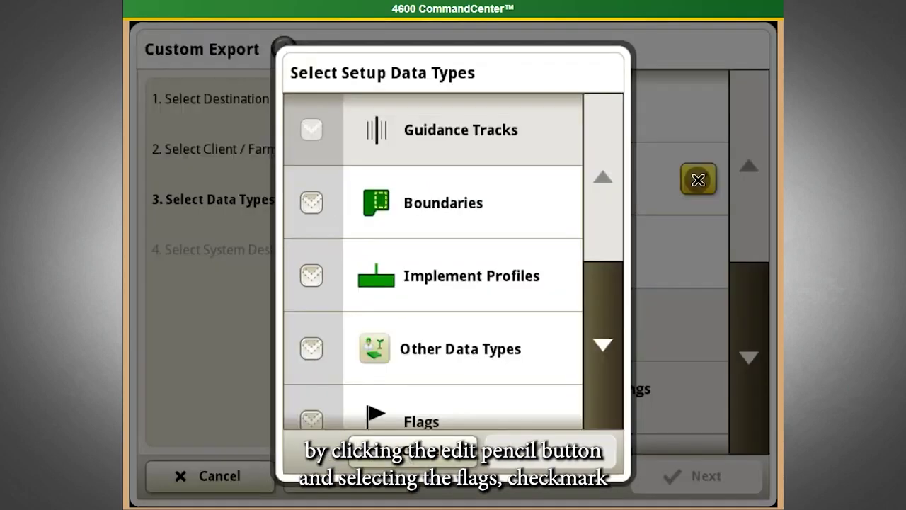
scroll(471, 218, down, 1)
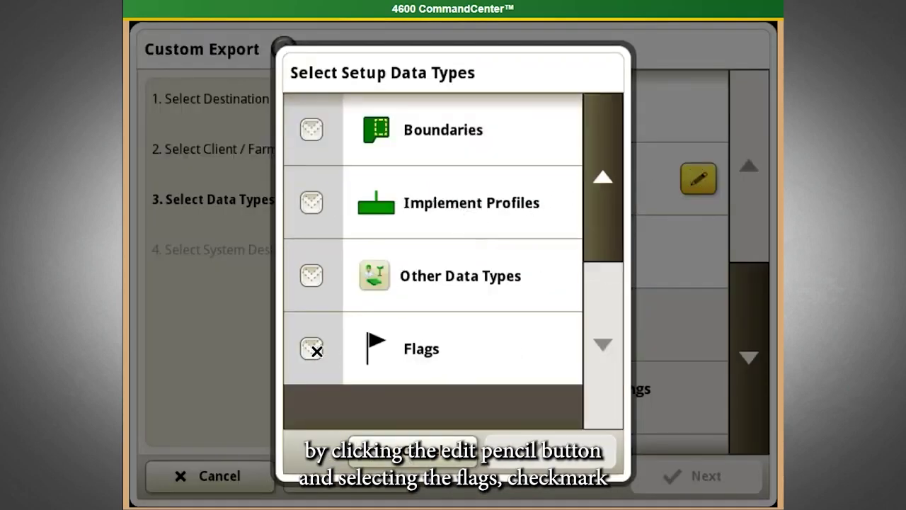
click(421, 452)
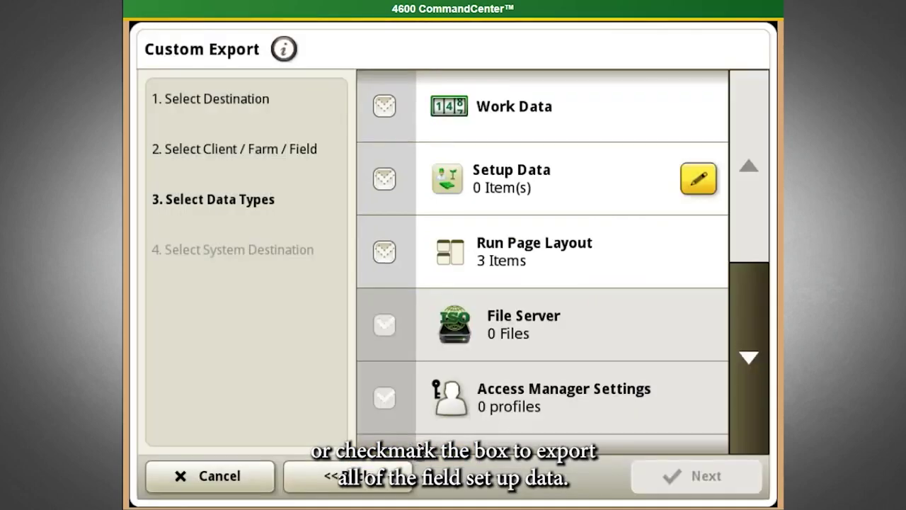
click(386, 179)
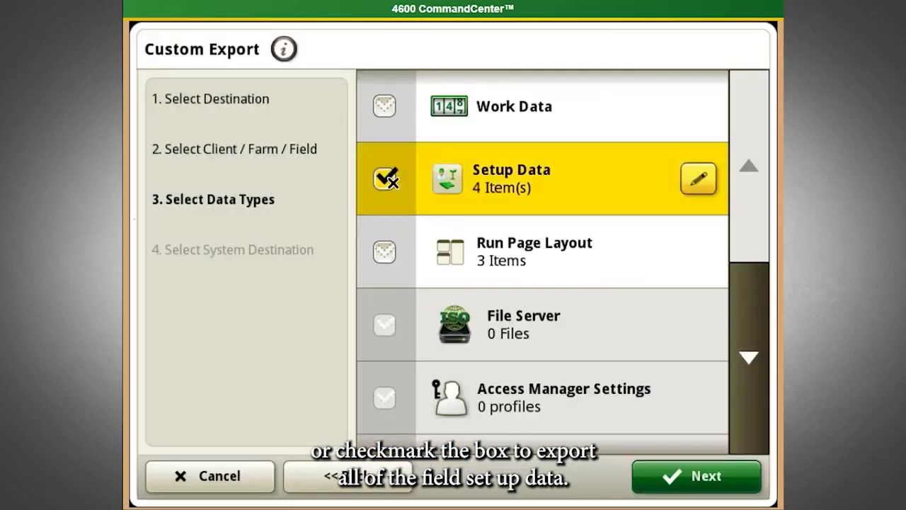
click(669, 476)
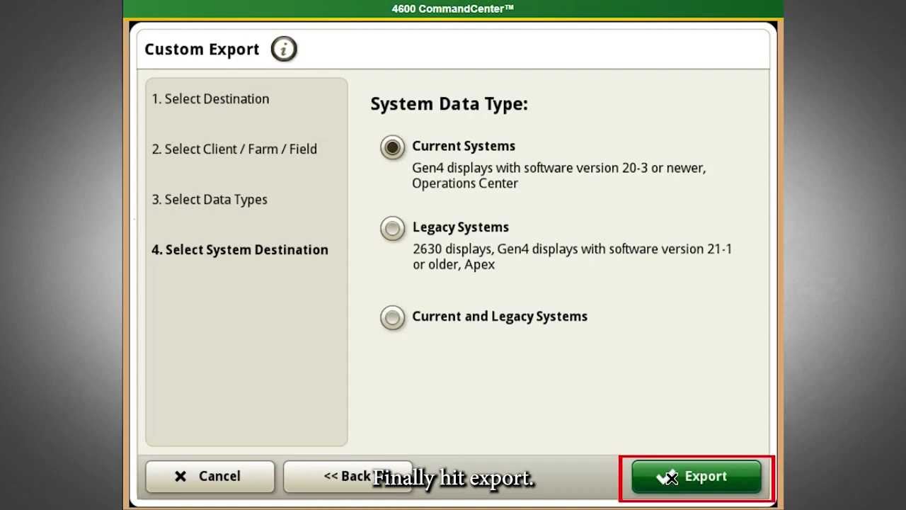
click(669, 476)
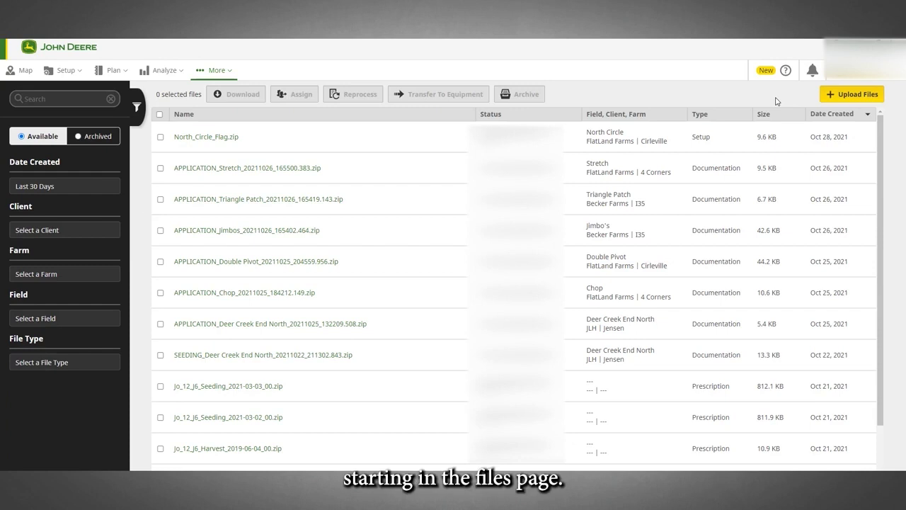
Upload 20211028_14_52_20.zip from the computer to the Operations Center Files list
click(839, 99)
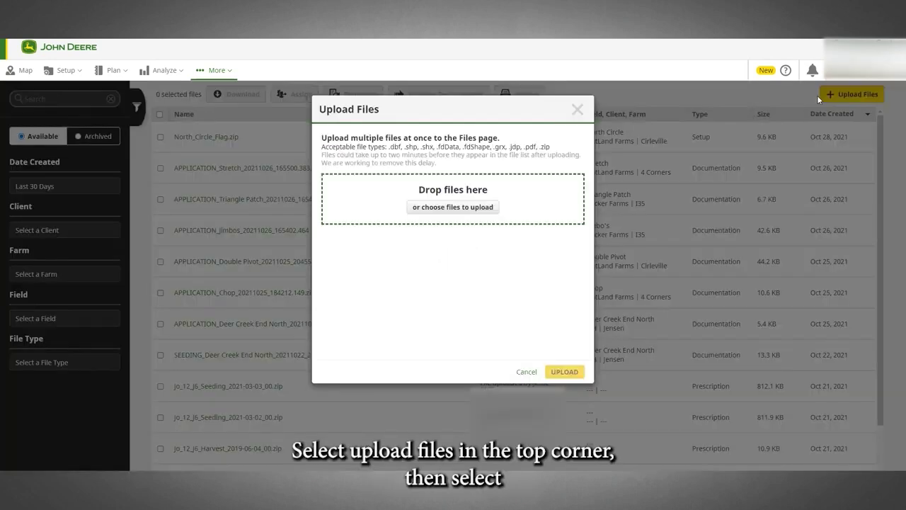
click(486, 207)
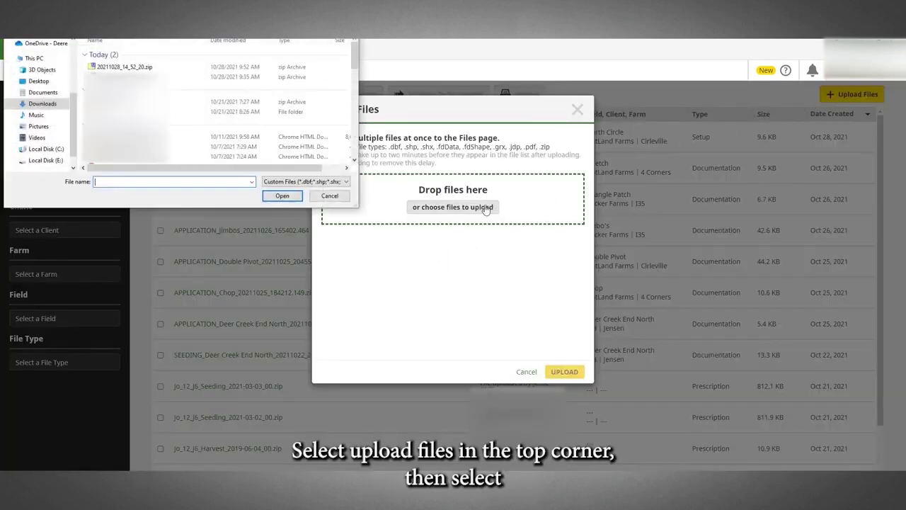
double_click(189, 68)
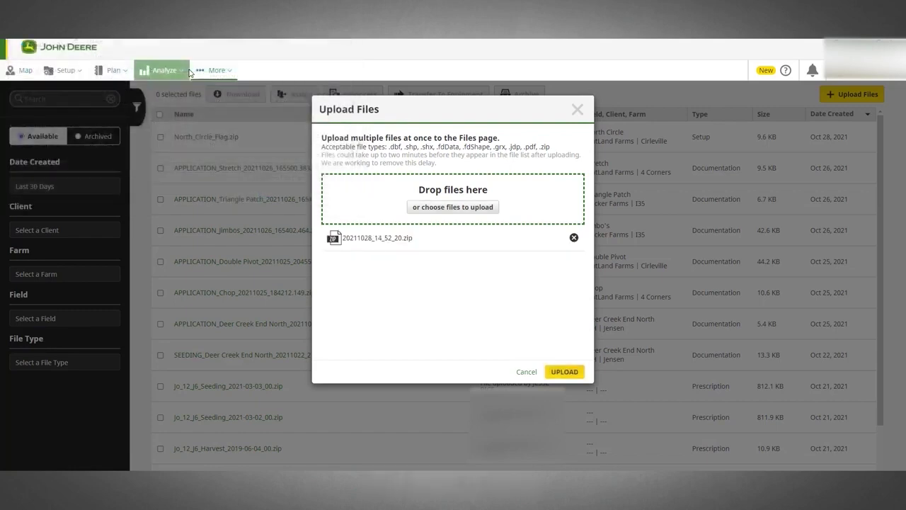
click(563, 372)
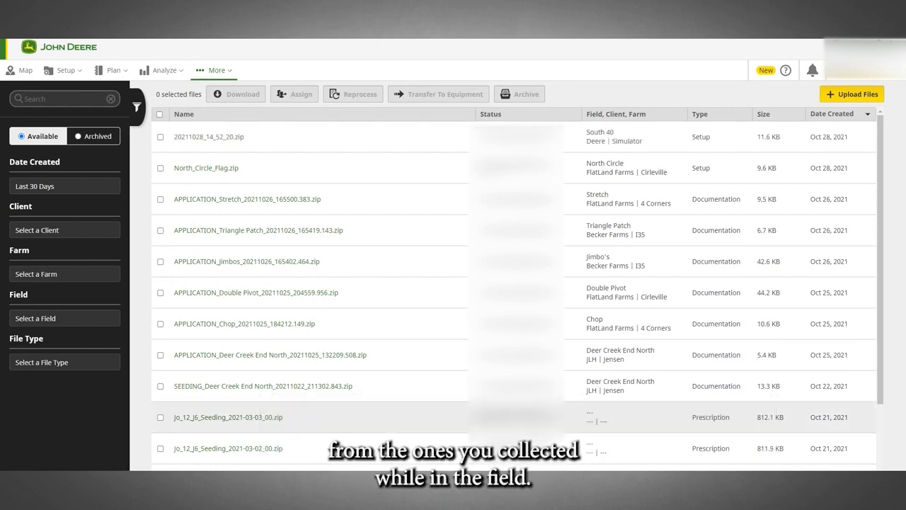
Find North Circle by searching 'North' under Land > Fields and frame its flags on the map
click(67, 71)
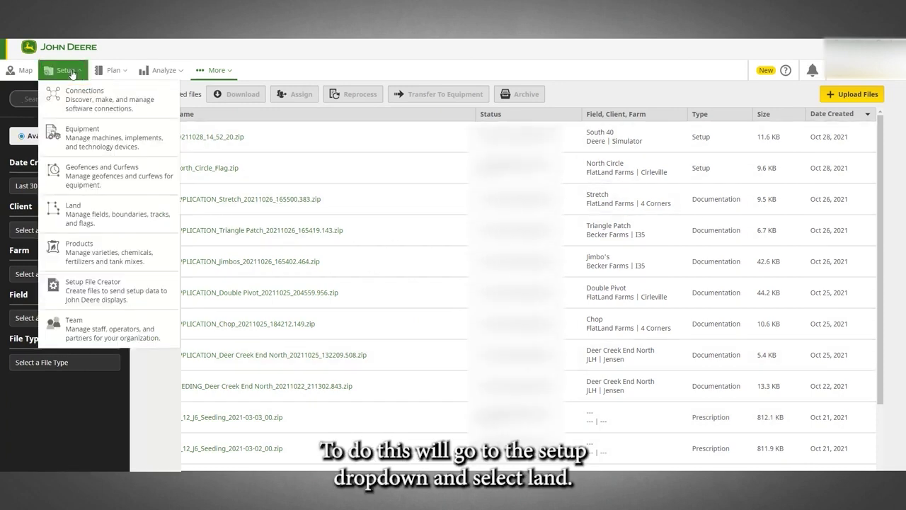
click(83, 214)
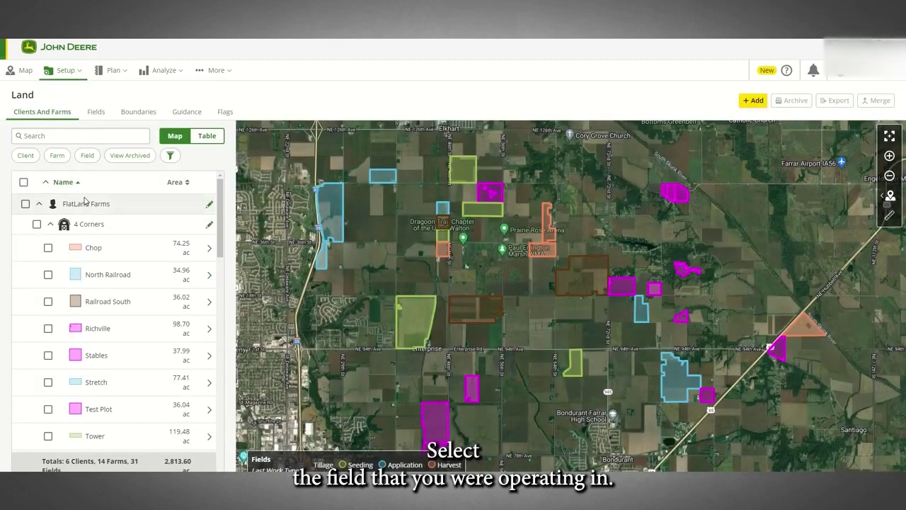
click(95, 112)
click(86, 136)
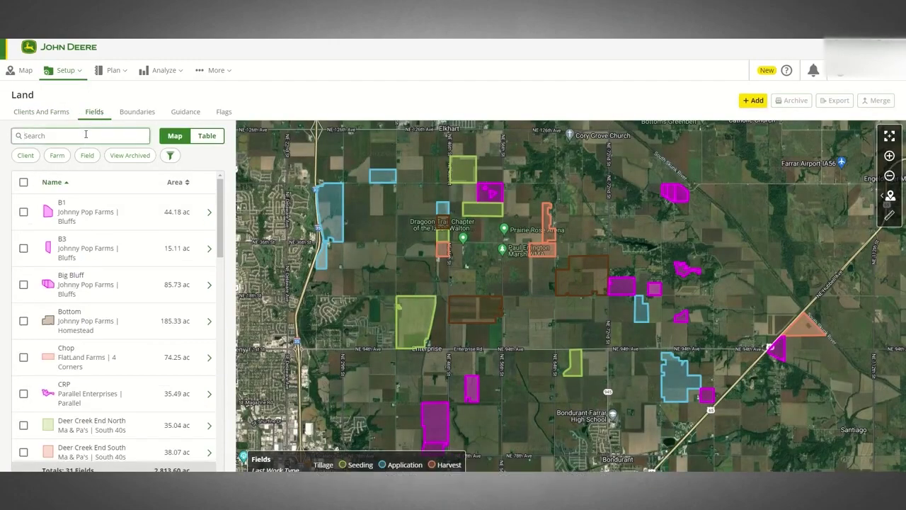
text(North)
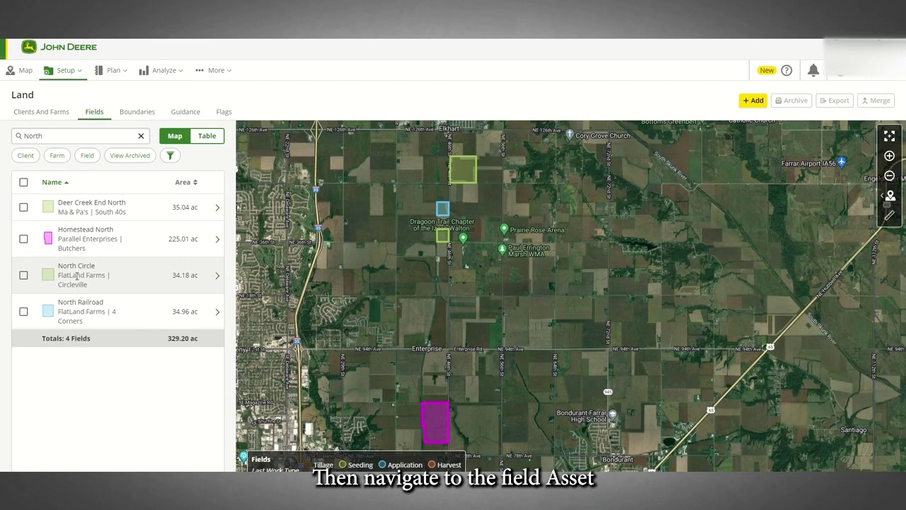
click(77, 276)
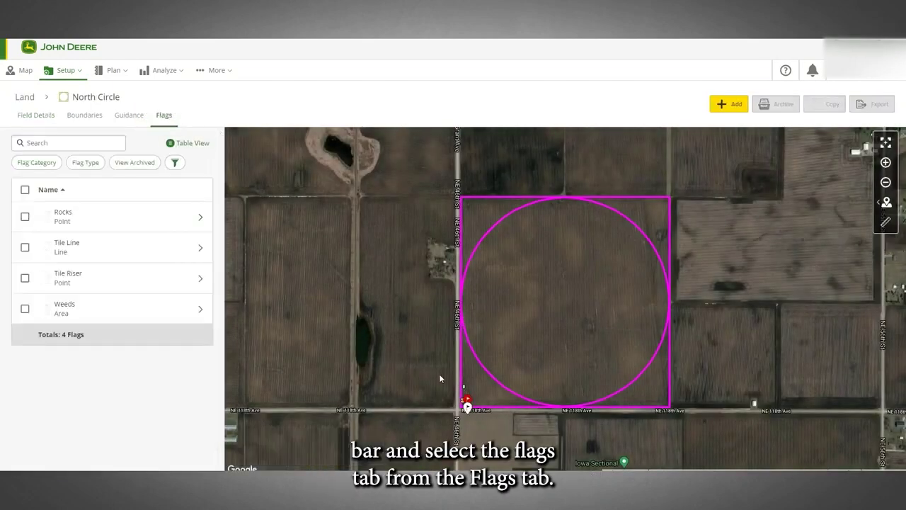
scroll(457, 414, up, 2)
scroll(453, 413, up, 1)
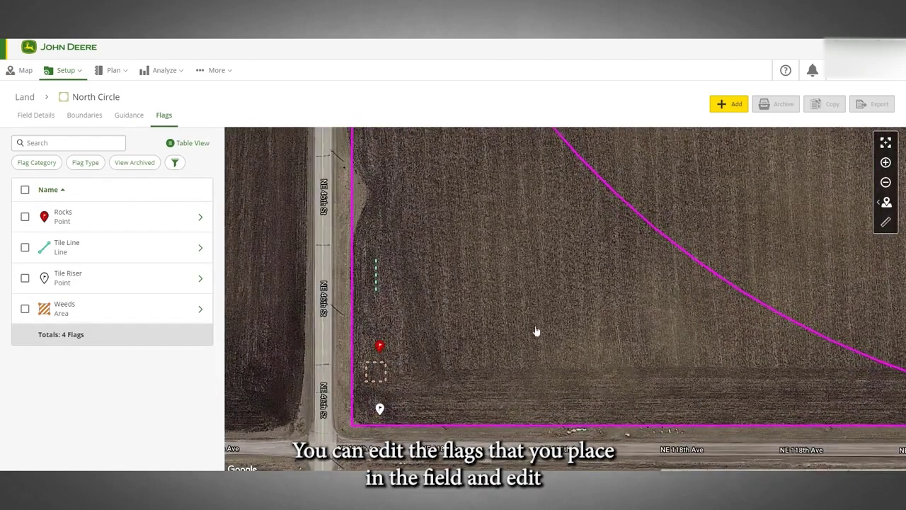
scroll(457, 318, down, 2)
drag(487, 303, 468, 327)
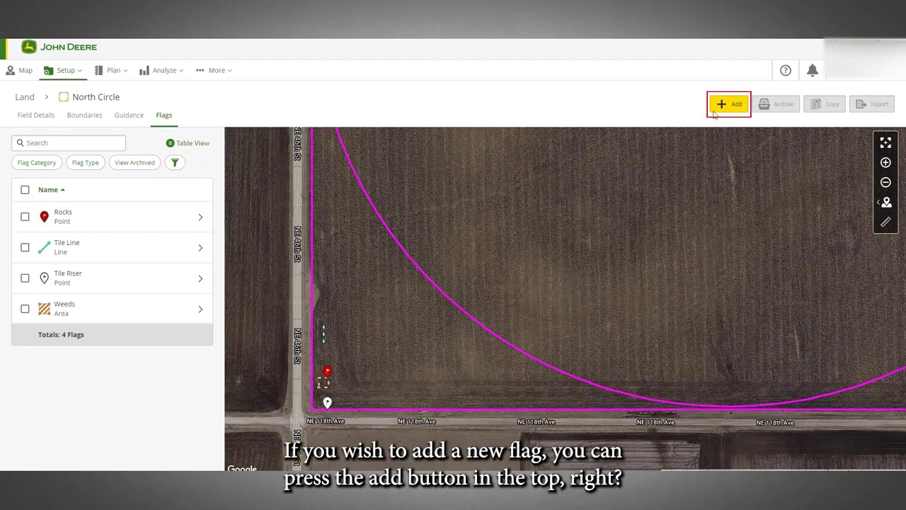
Place a new point flag inside North Circle, give it the Rocks category, and save it
click(735, 108)
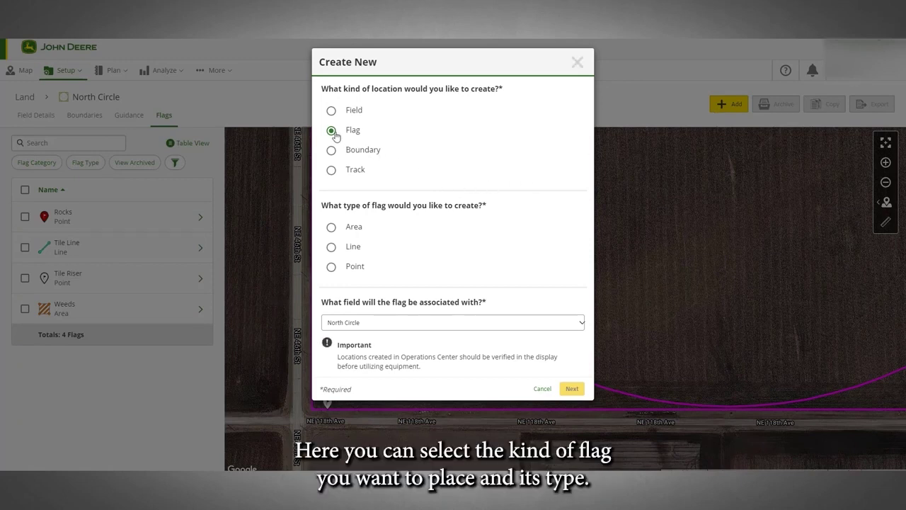
click(333, 269)
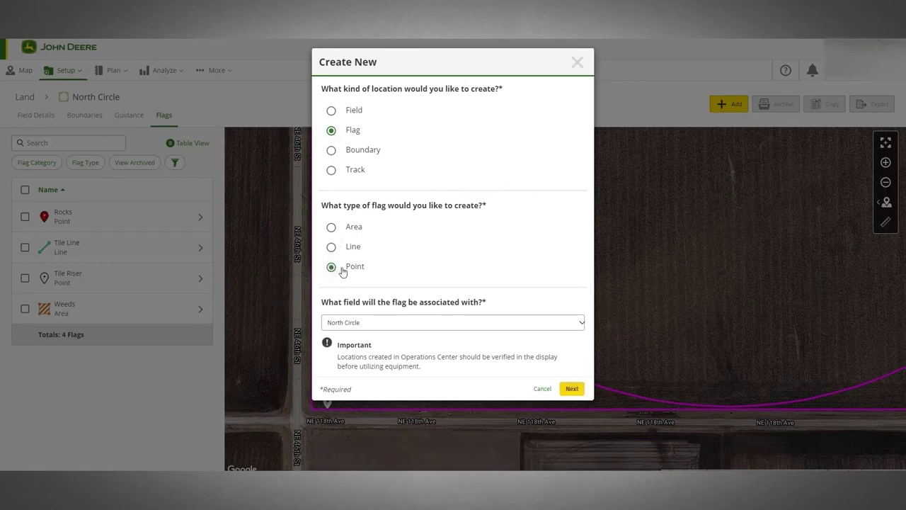
click(572, 388)
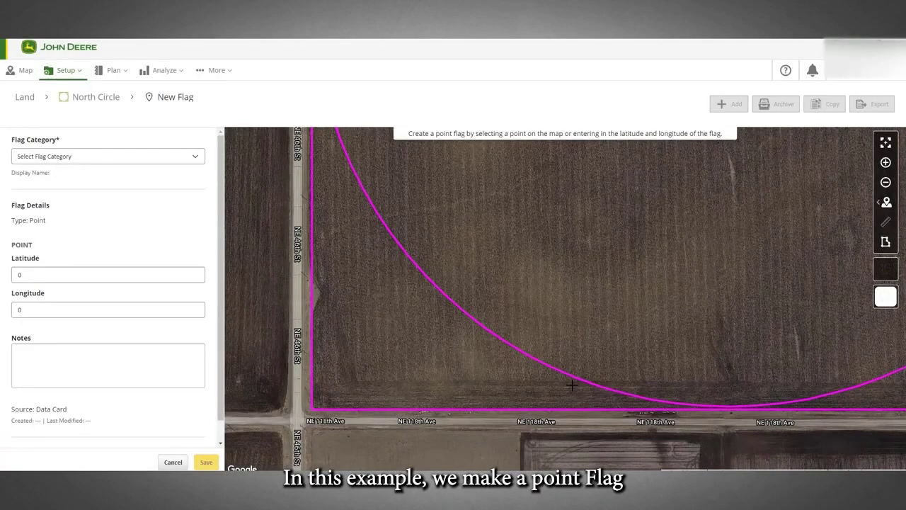
click(523, 219)
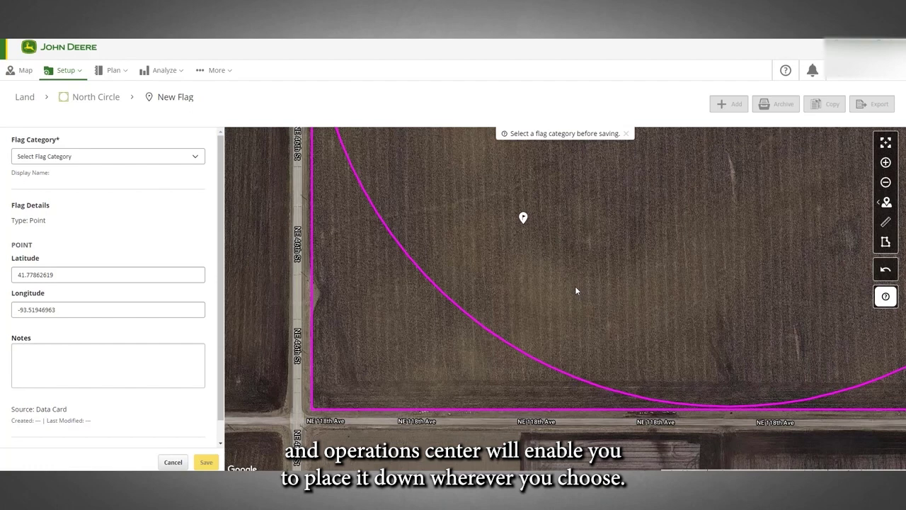
click(199, 162)
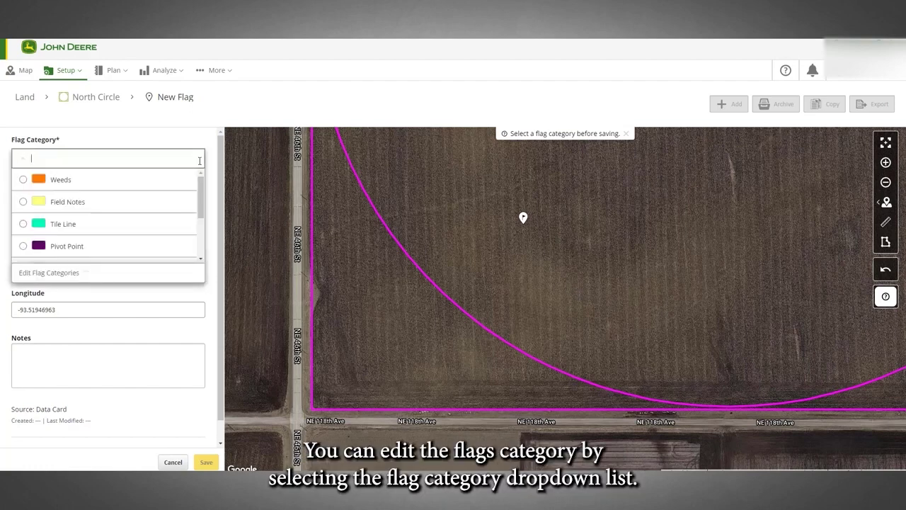
scroll(130, 217, down, 1)
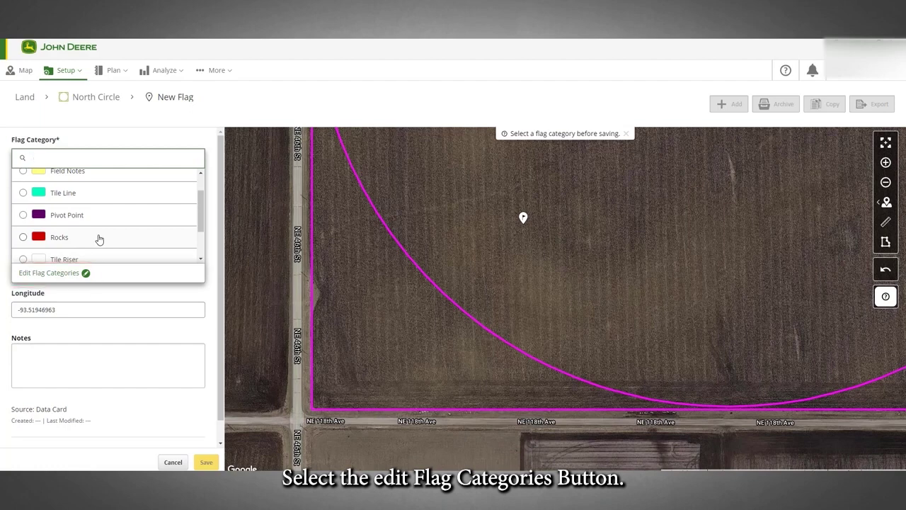
click(100, 239)
click(206, 462)
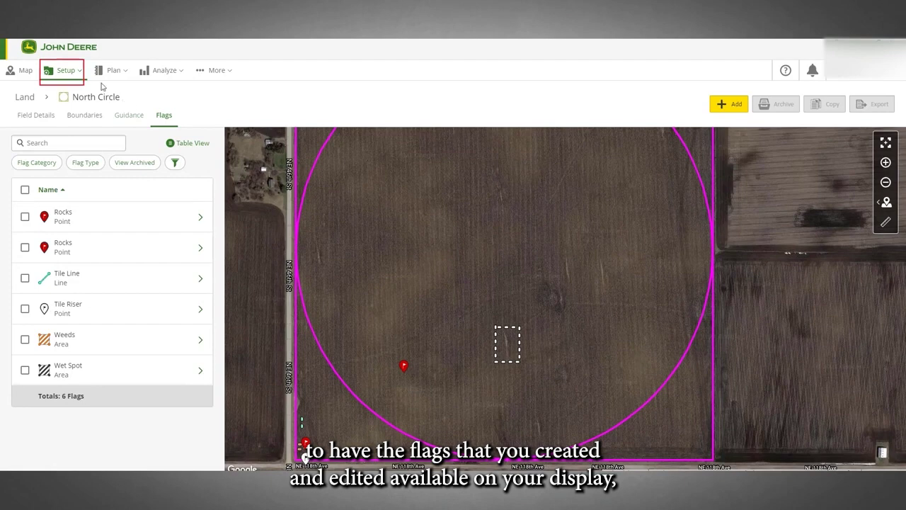
Open Setup File Creator, then Plan > Work Planner
click(71, 76)
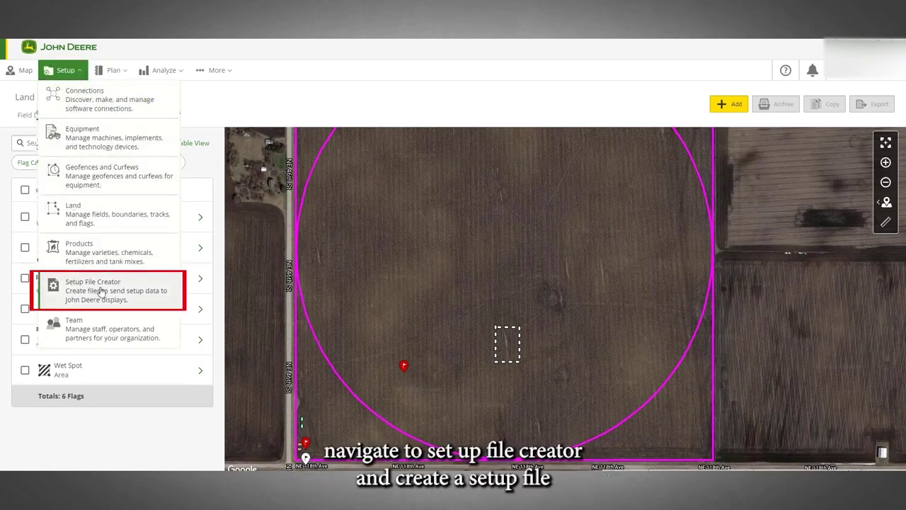
click(102, 292)
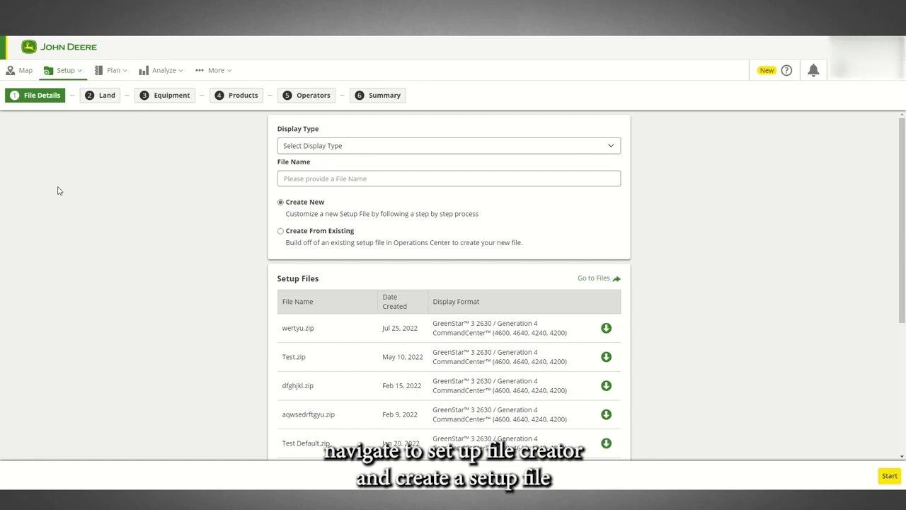
click(114, 72)
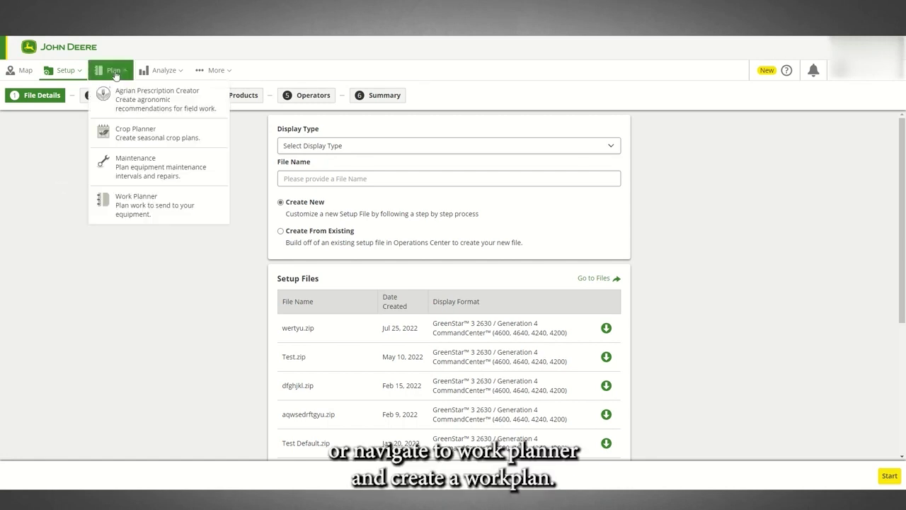
click(149, 206)
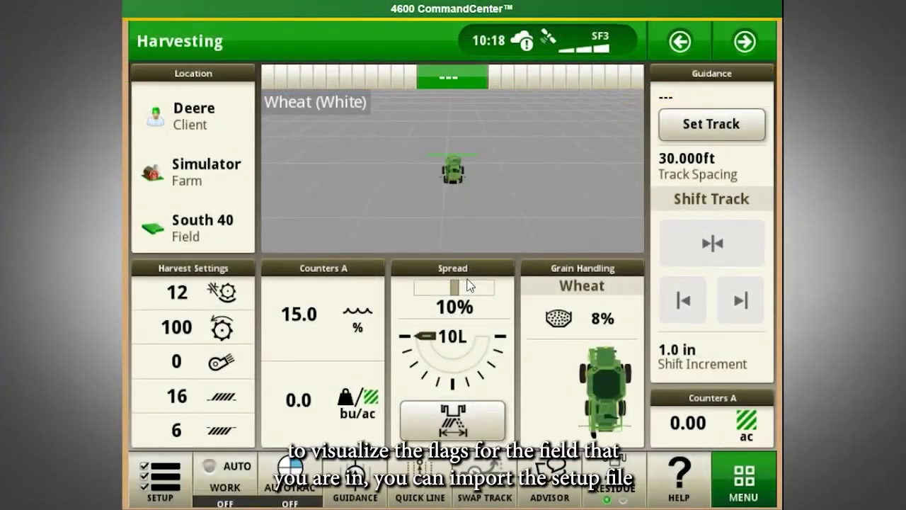
Check System > File Manager for importing, then open Work Setup for South 40
click(742, 486)
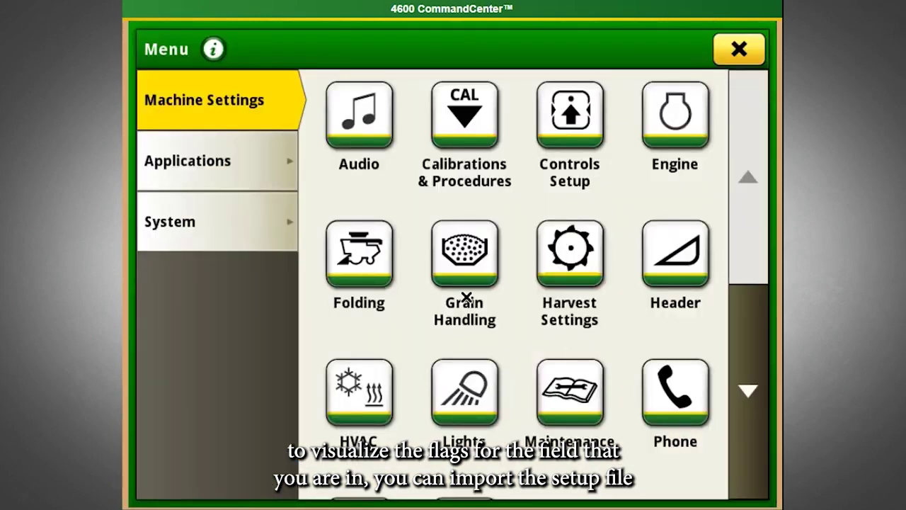
click(233, 233)
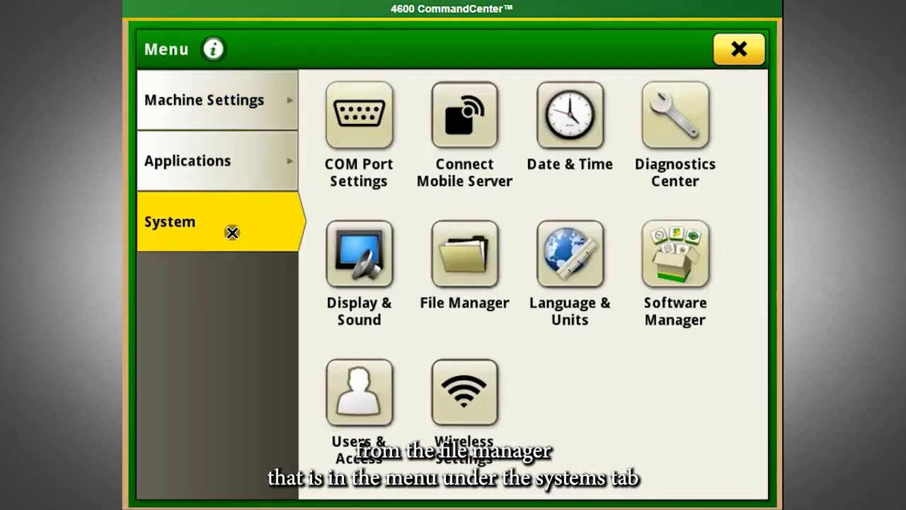
click(465, 270)
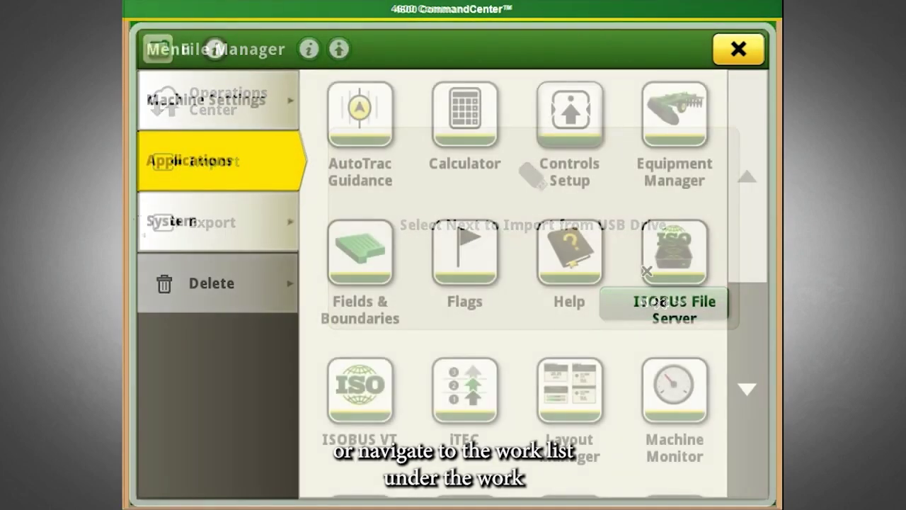
click(747, 340)
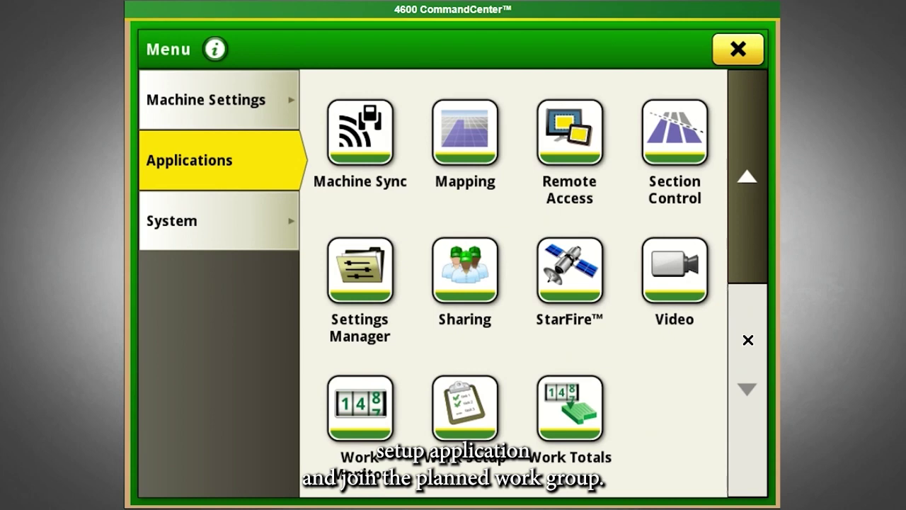
click(469, 433)
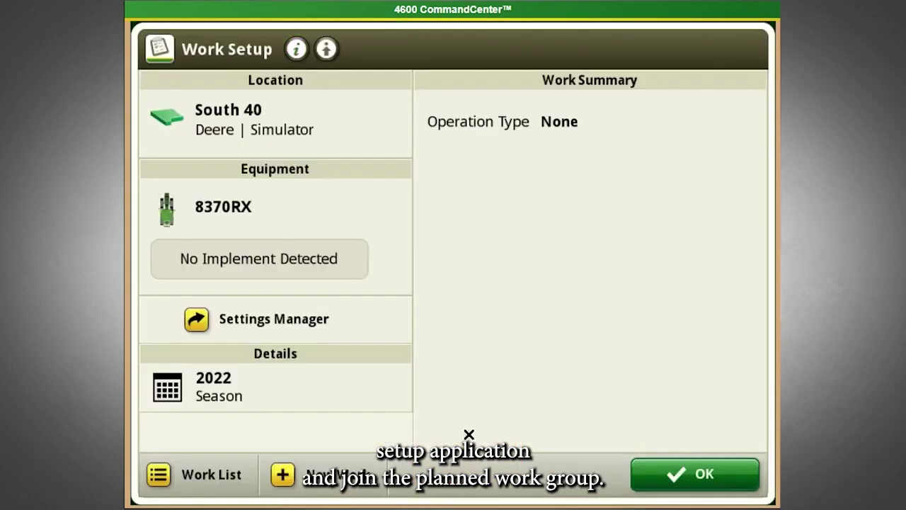